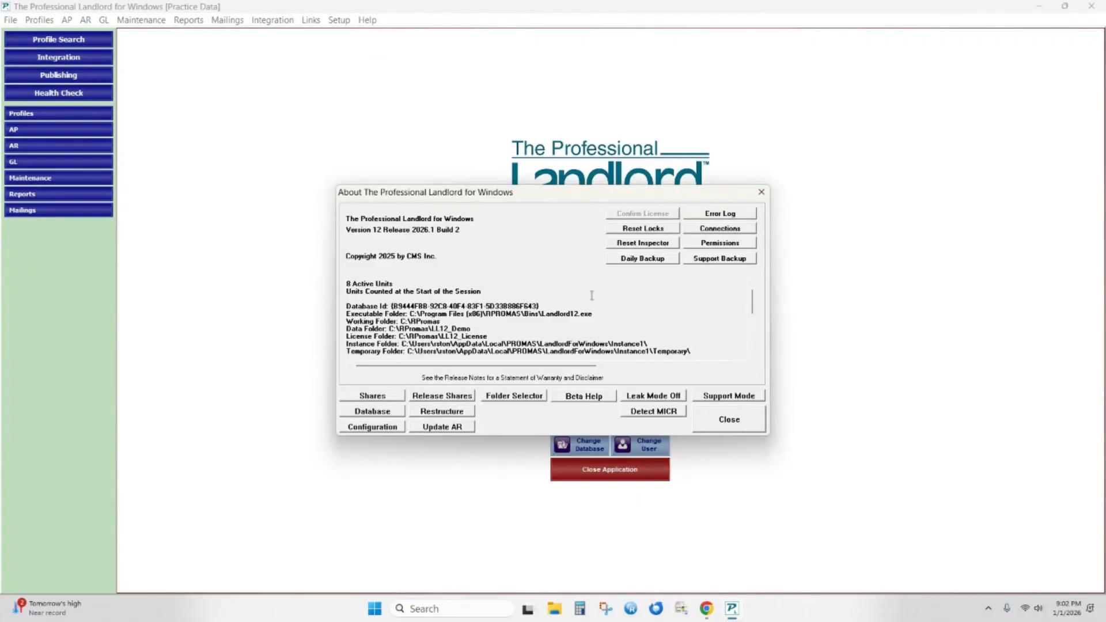
- Close the program information window and open the 2025 tax reporting preview of 1099 returns
click(719, 425)
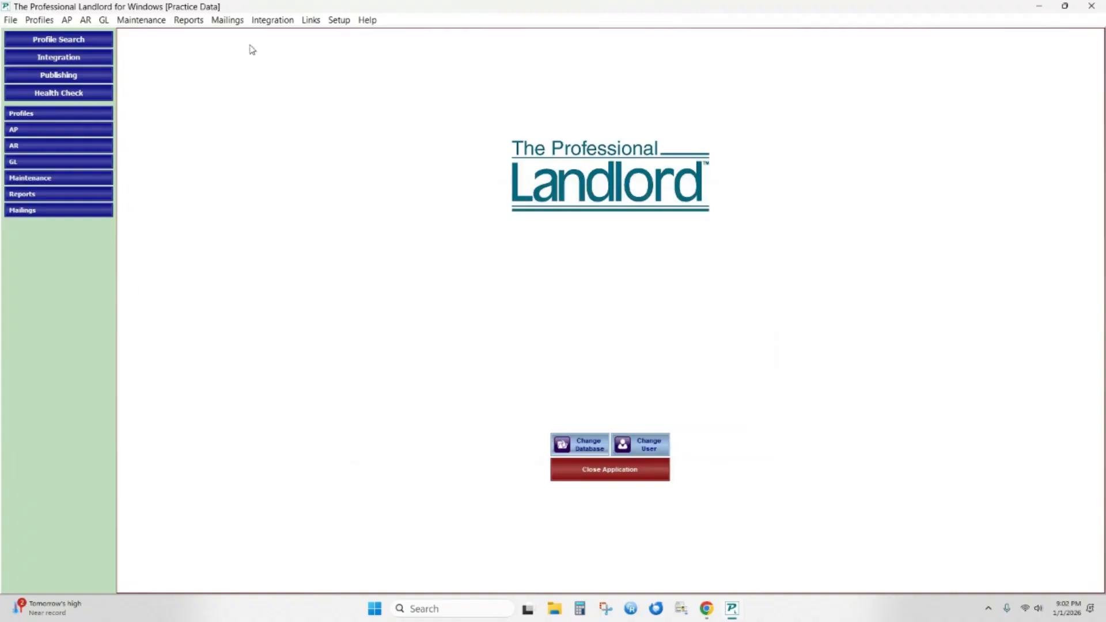
click(237, 23)
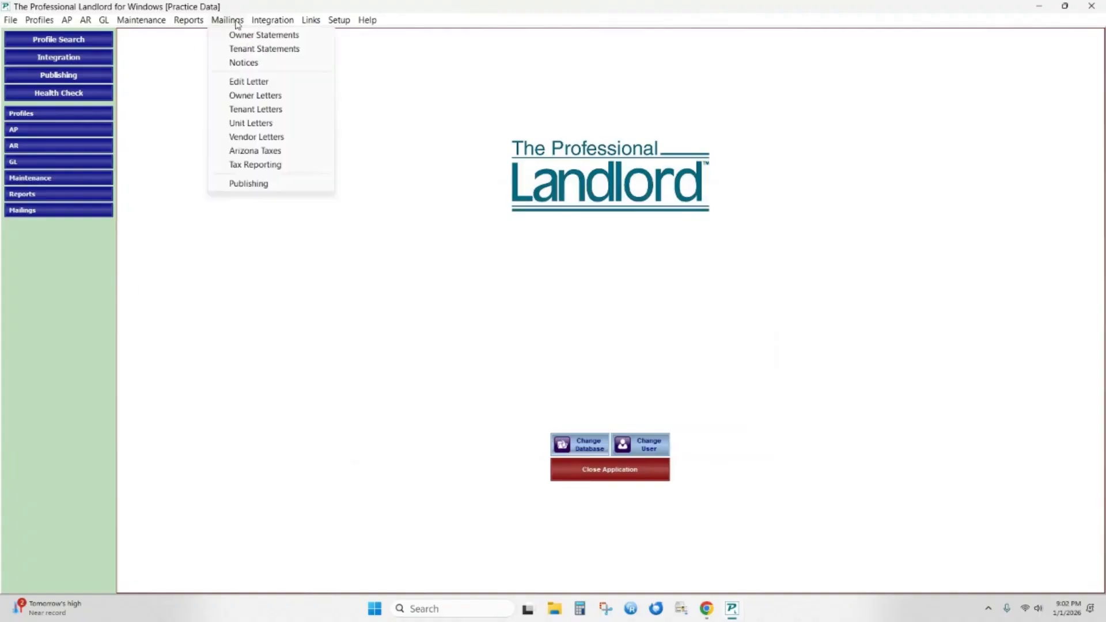
click(237, 166)
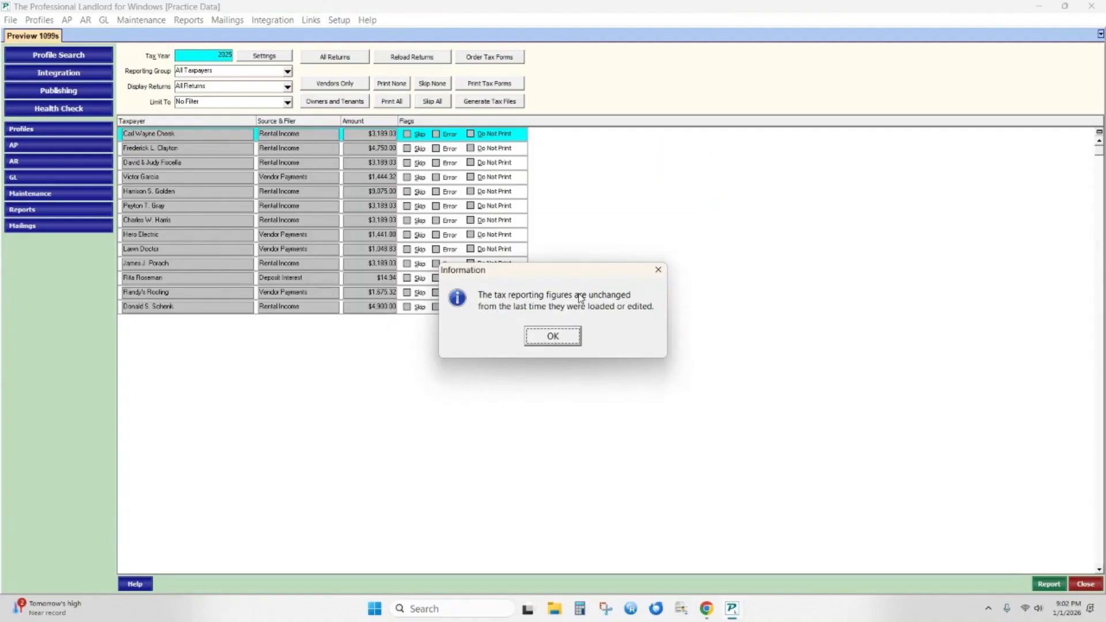
click(551, 337)
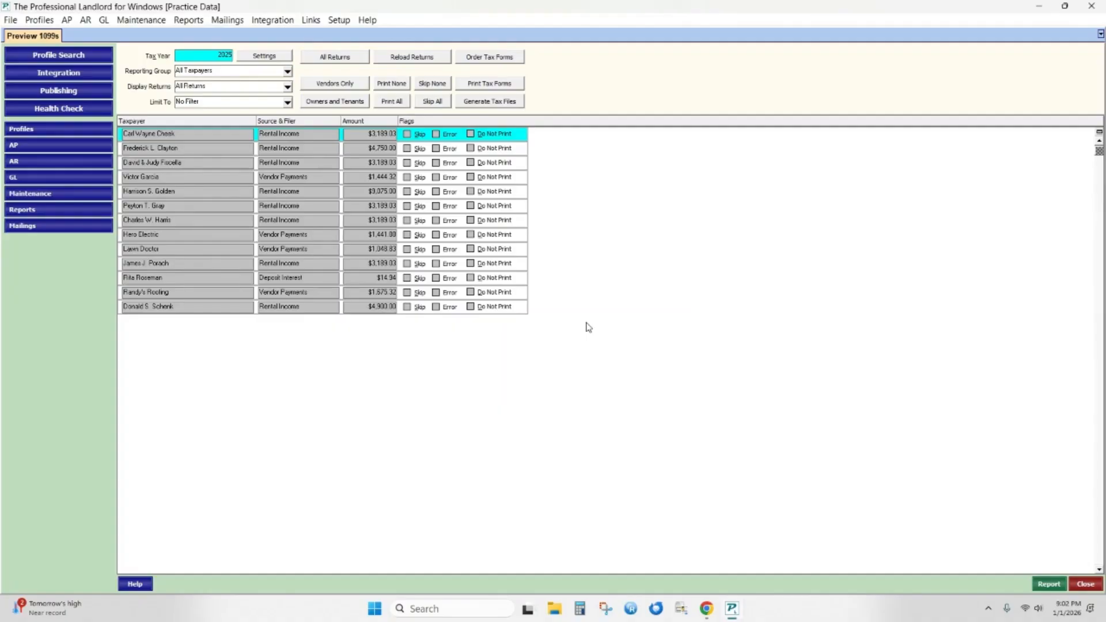
- Limit the 1099 list to Outdated Amount and look through the details of several returns
click(324, 308)
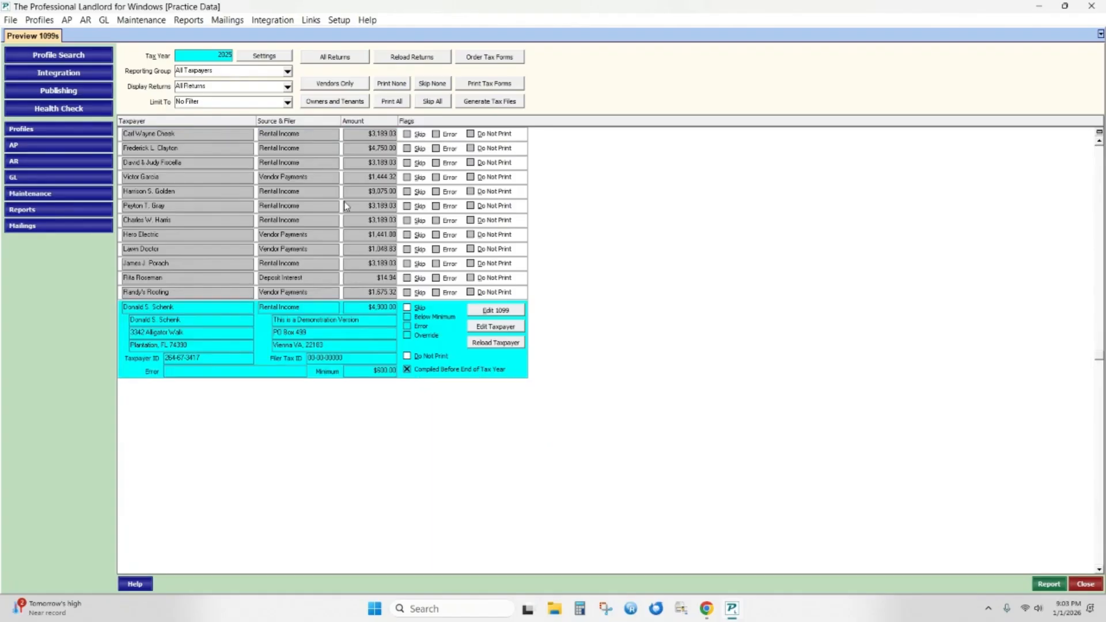
click(287, 102)
click(207, 158)
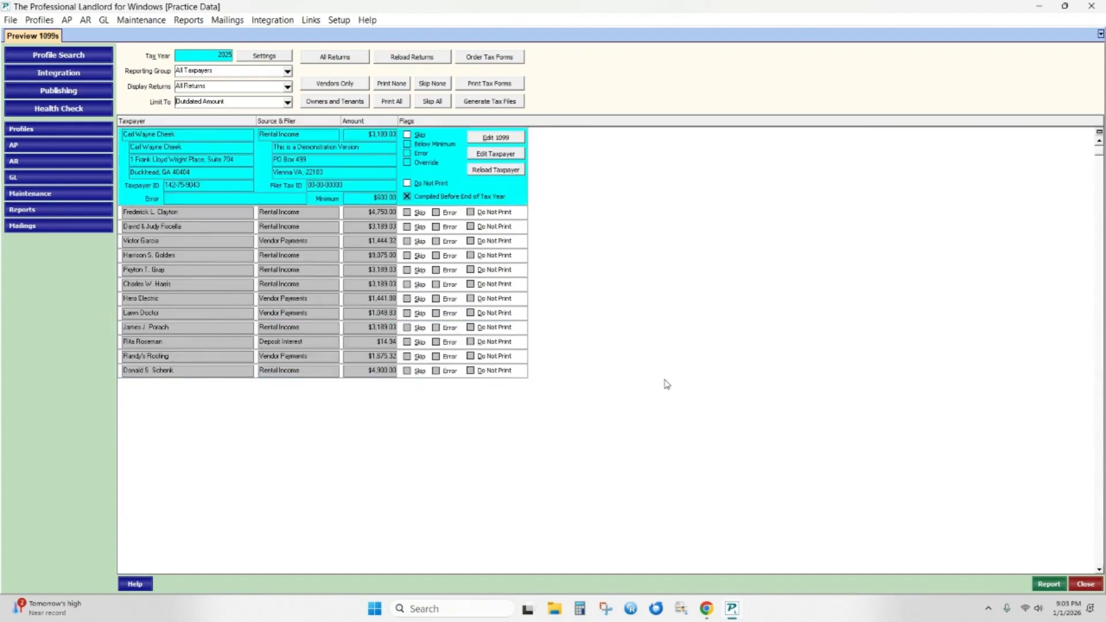
click(360, 226)
click(368, 269)
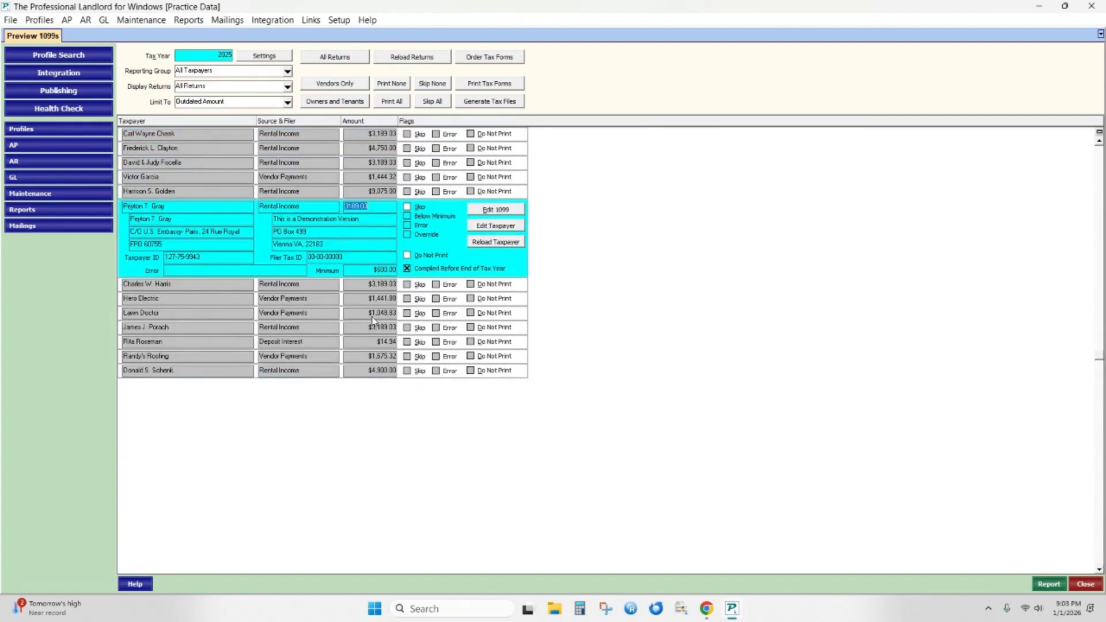
click(372, 316)
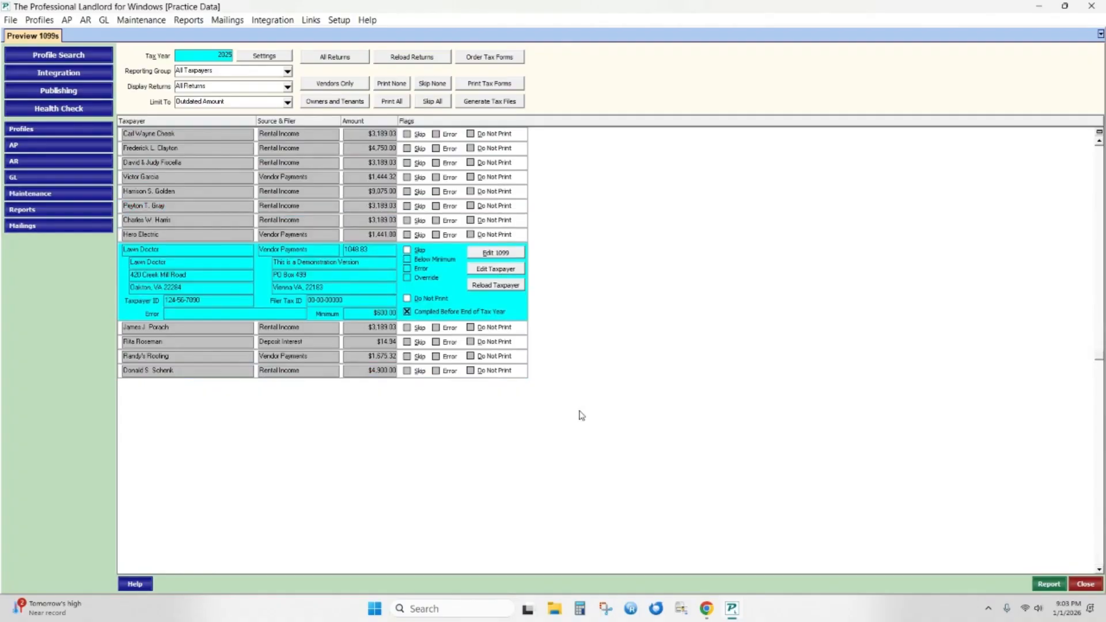
- Start over by reloading all tax returns from the database, and set the list limit back to No Filter
click(410, 59)
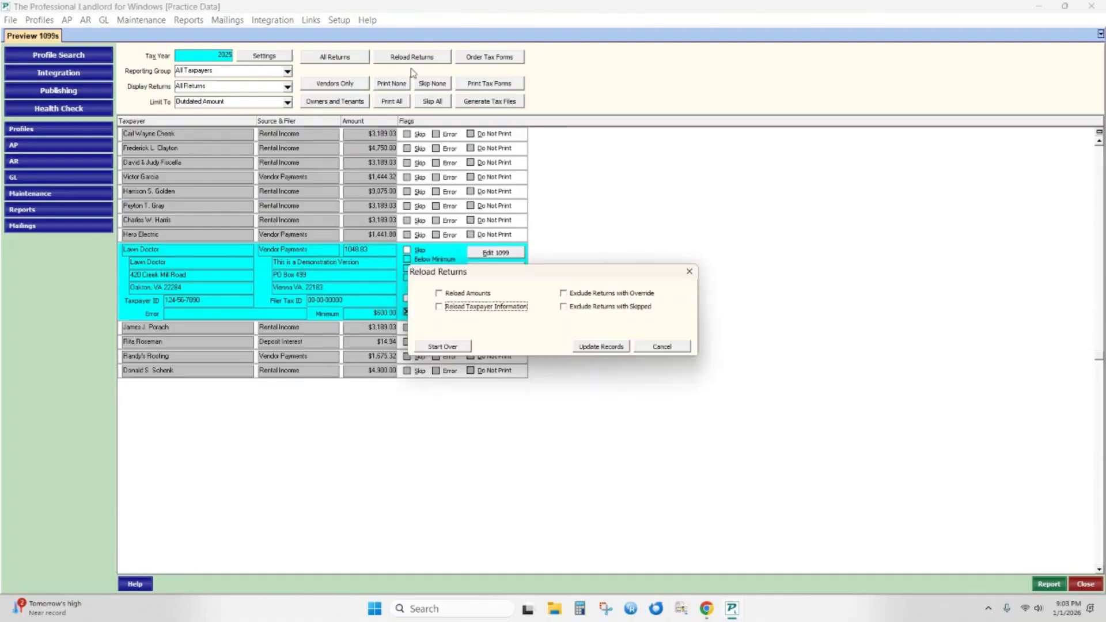
click(452, 347)
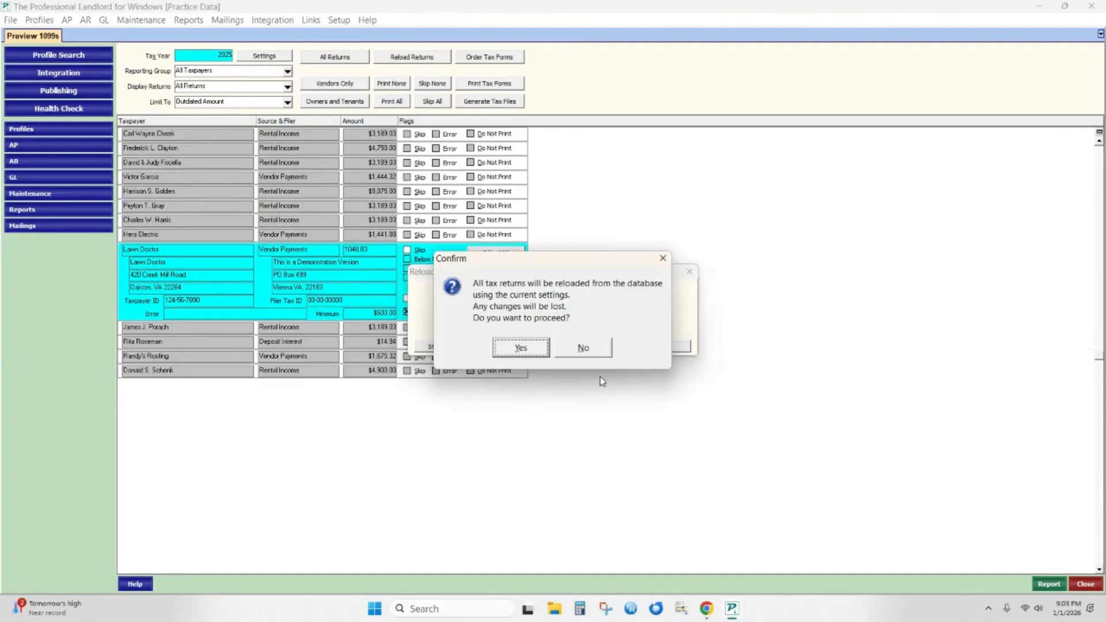
click(516, 350)
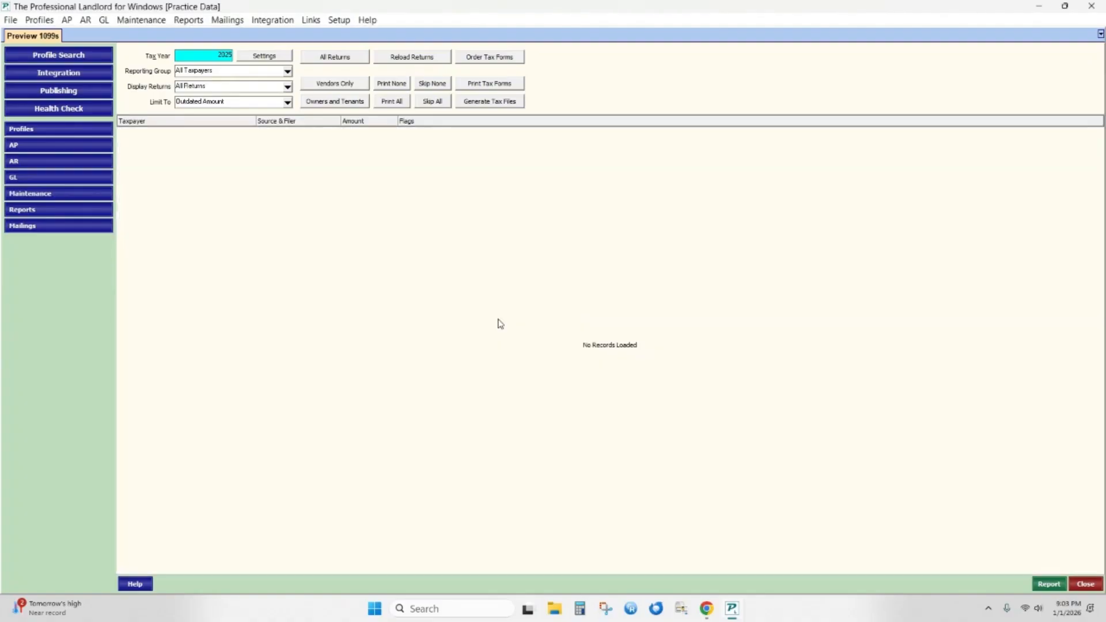
click(287, 102)
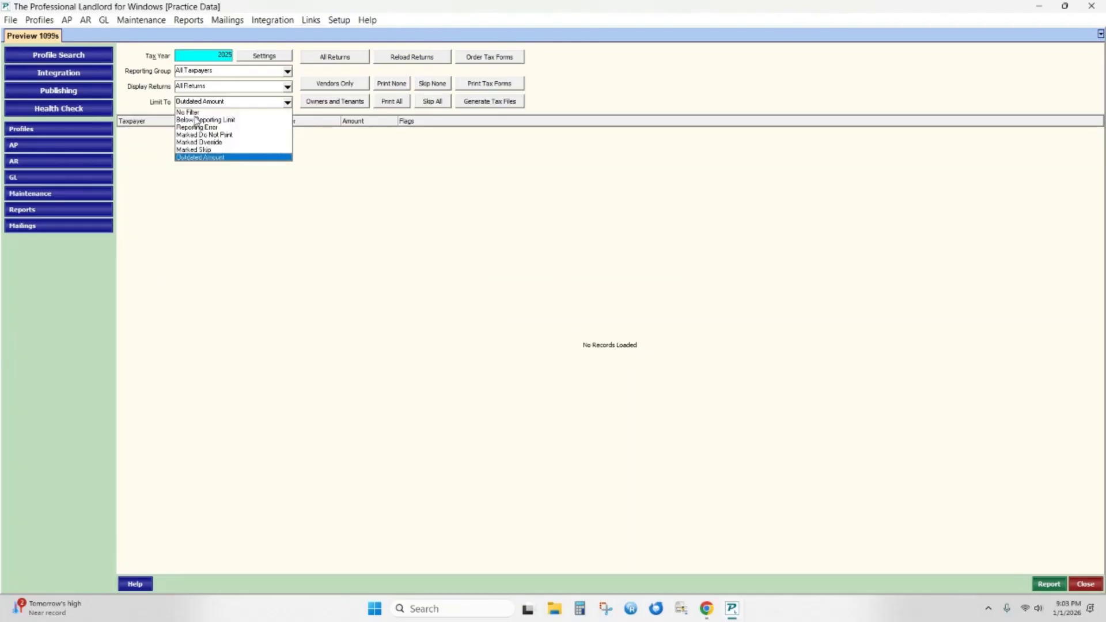
click(190, 112)
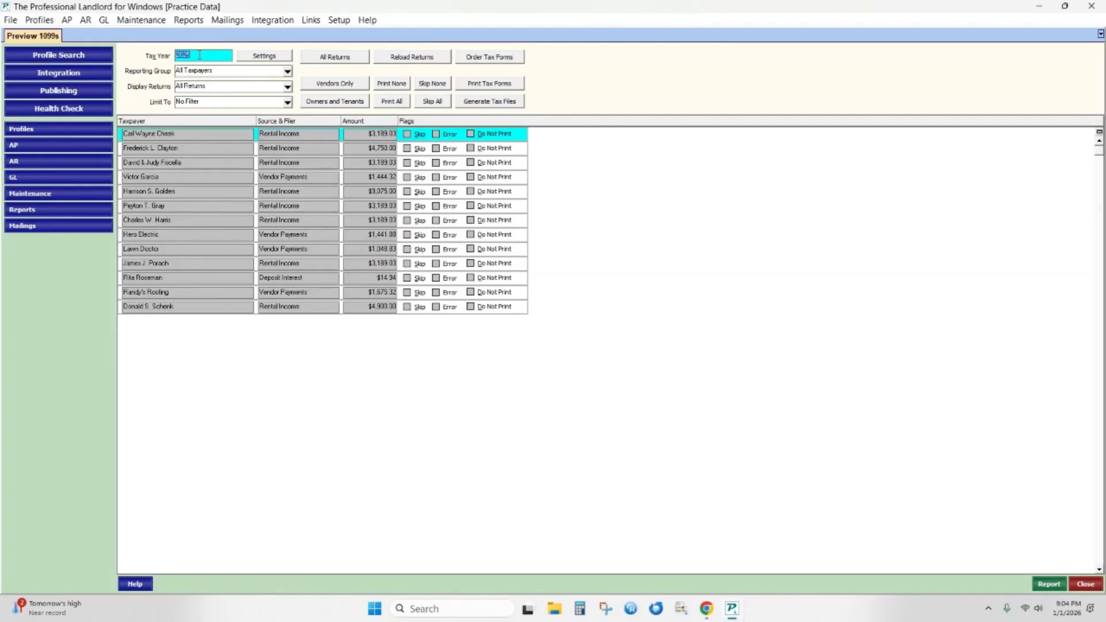
- Reopen the tax reporting preview, set the minimum for reporting vendor payments to 200 in its settings, and update the returns
key(Escape)
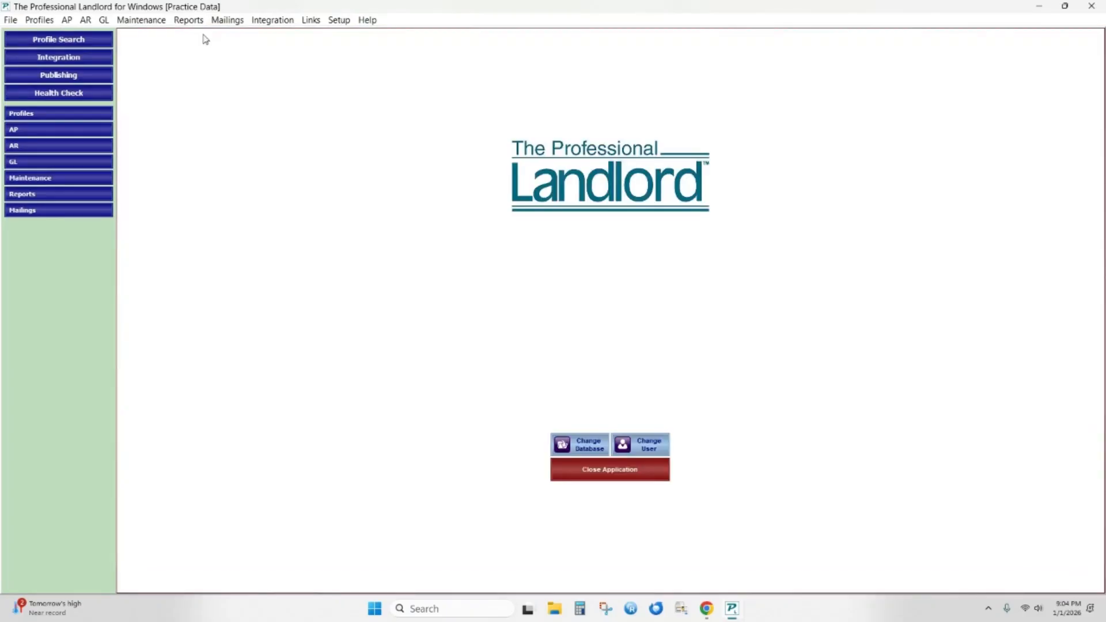
click(243, 22)
click(245, 68)
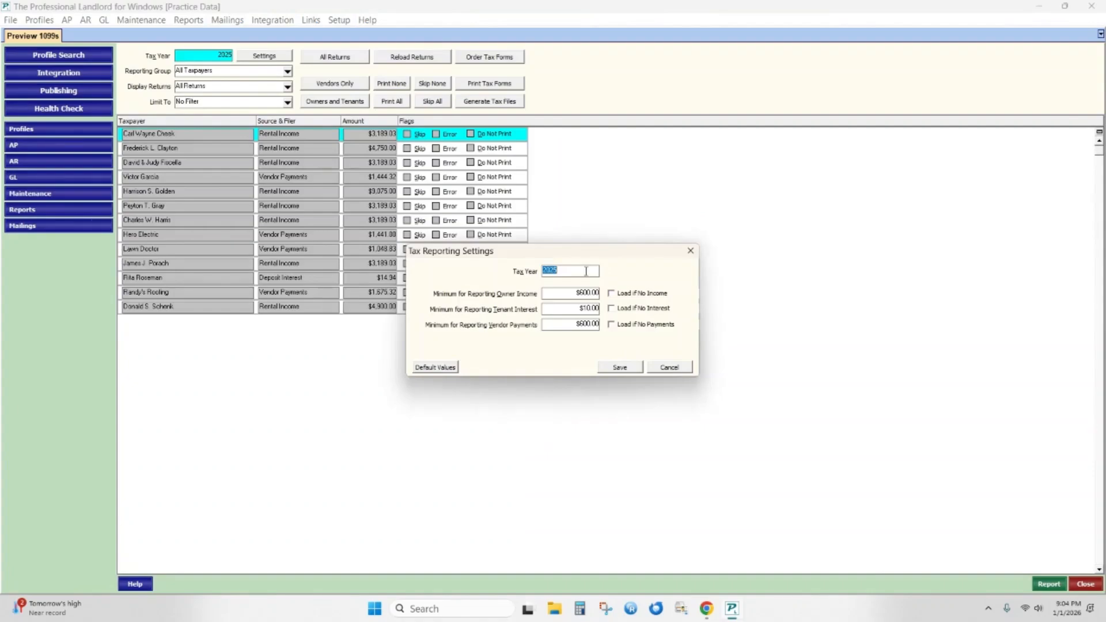
click(595, 323)
text(200)
key(Tab)
click(620, 368)
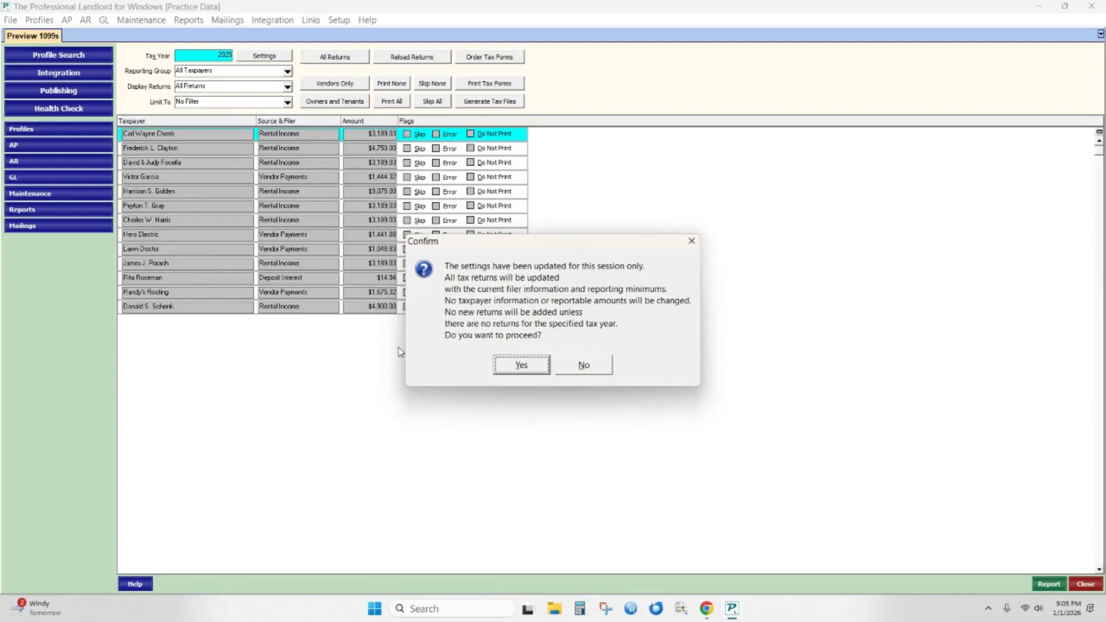
key(Return)
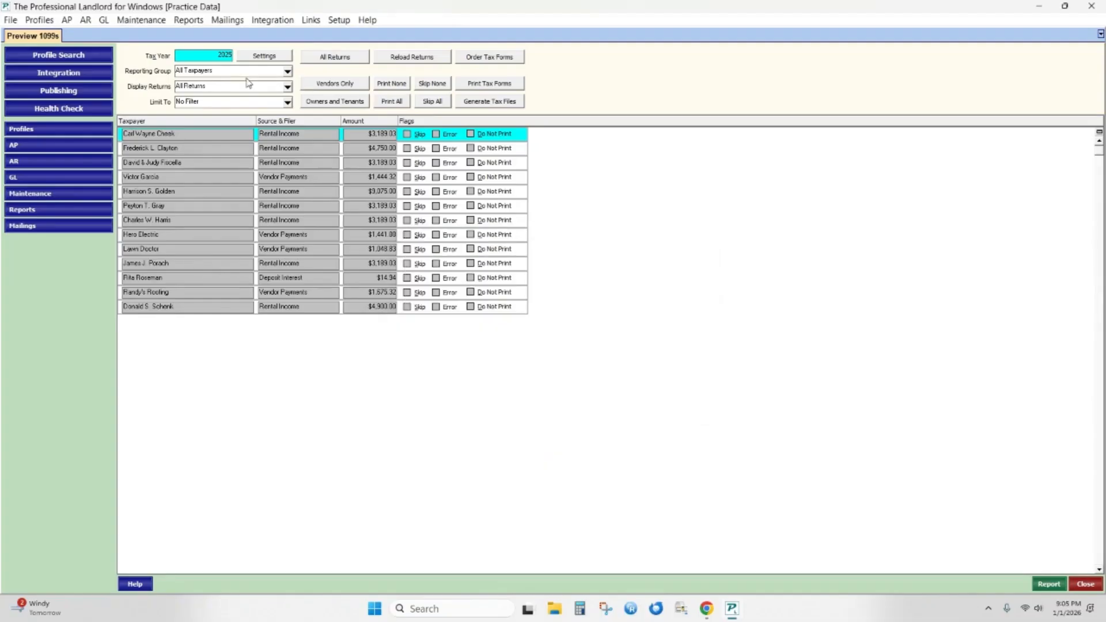
- Examine the available choices for the reporting group, the displayed returns and the list limit
click(286, 72)
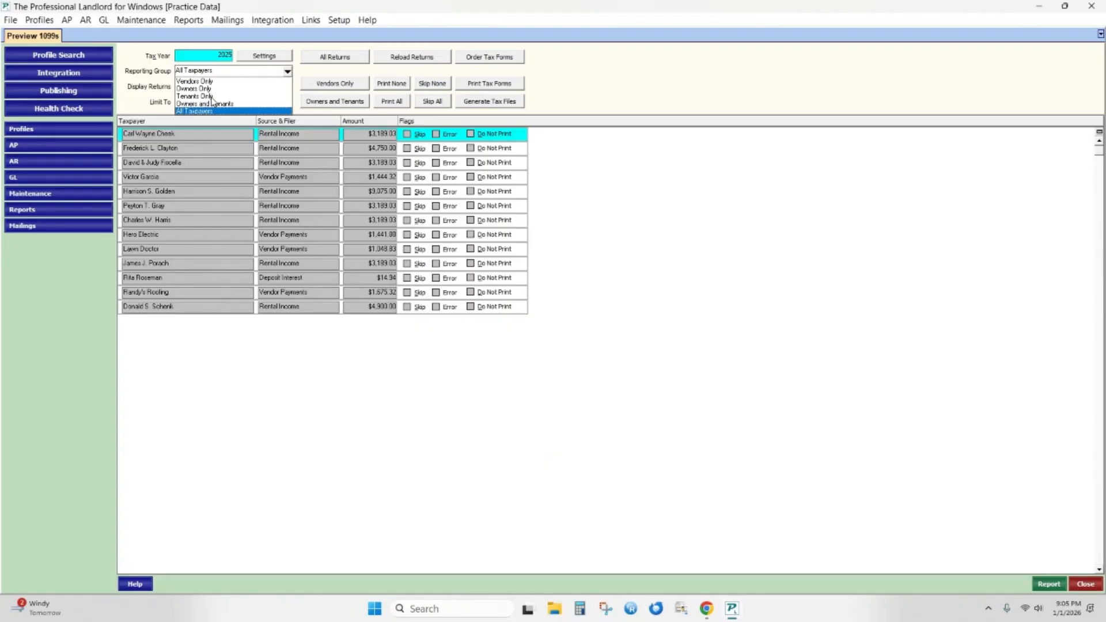
click(632, 12)
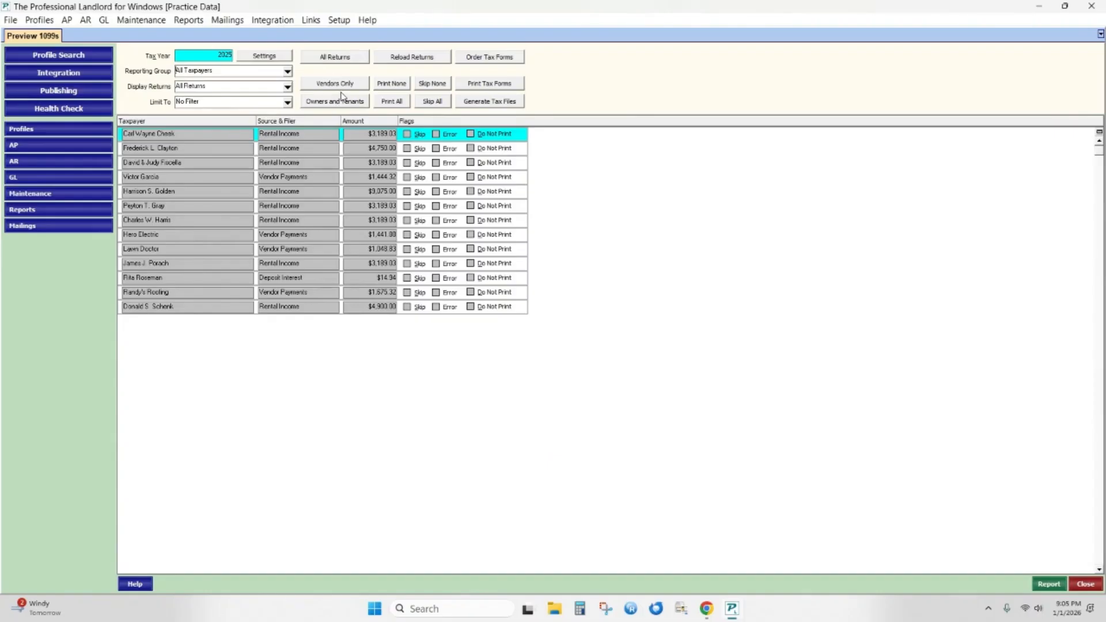
click(287, 86)
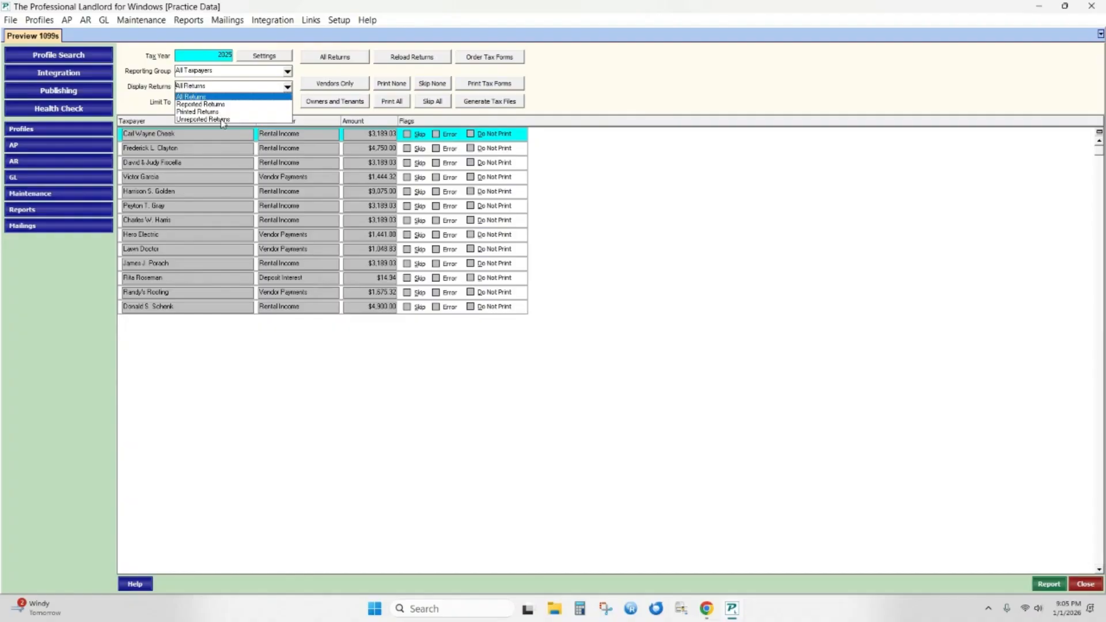
click(291, 103)
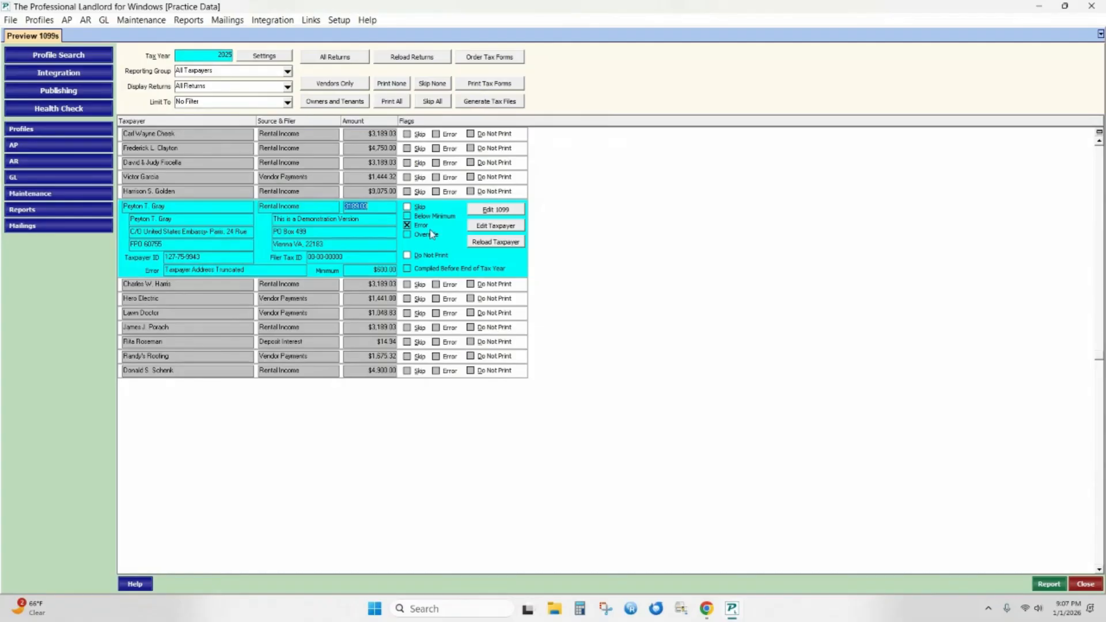
- Override the 1099 with the truncated taxpayer address, shorten "United States" to "U.S.", clear its error flag and save it
click(500, 211)
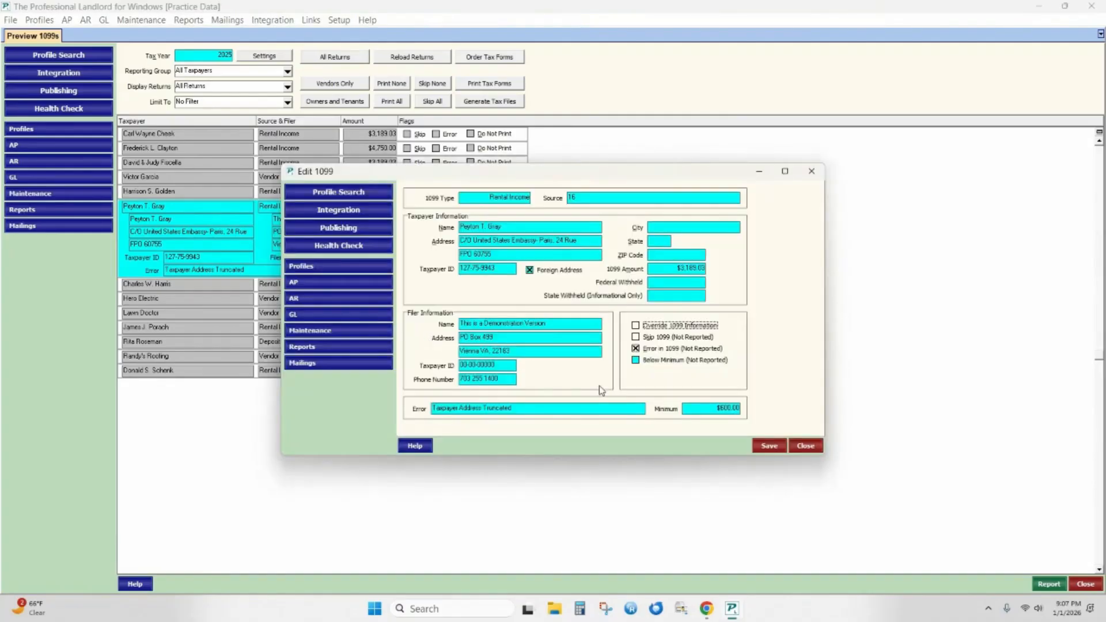
click(635, 326)
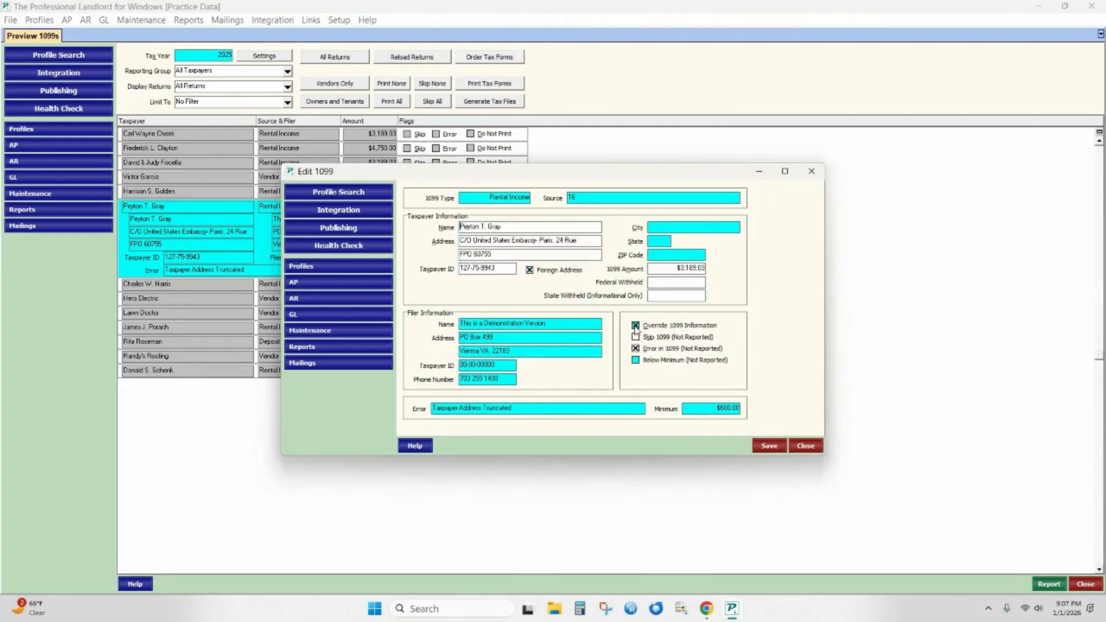
drag(473, 241, 525, 240)
text(U.S.)
click(635, 348)
click(763, 446)
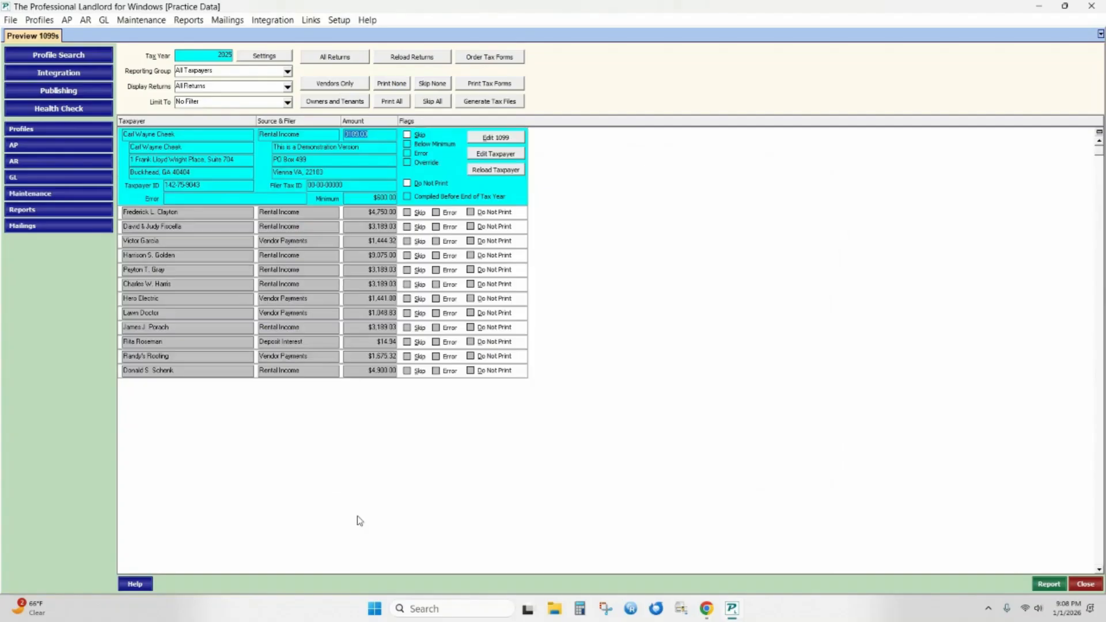
- Check the permanent address in the owner profile behind the overridden 1099 and refresh the return with the profile's information
click(184, 269)
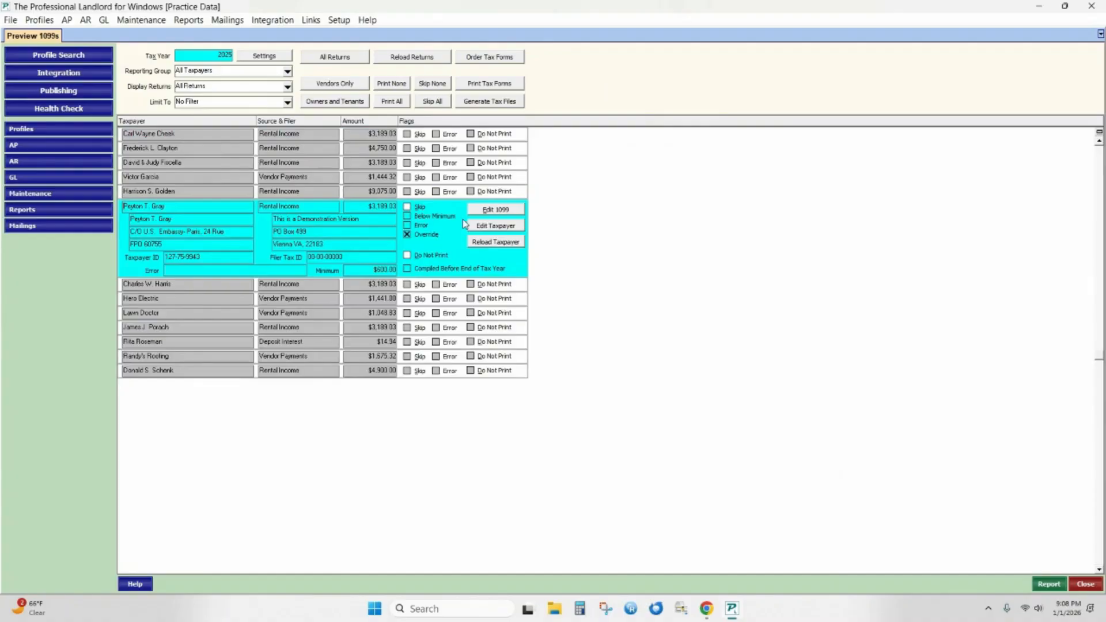
click(495, 226)
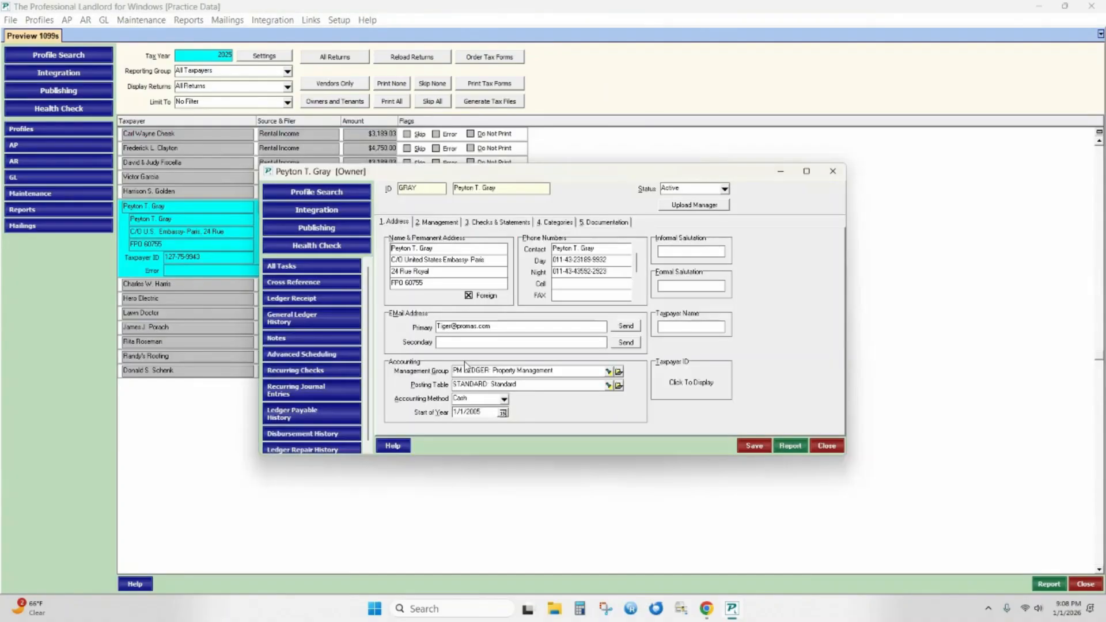
drag(407, 259, 440, 260)
click(666, 464)
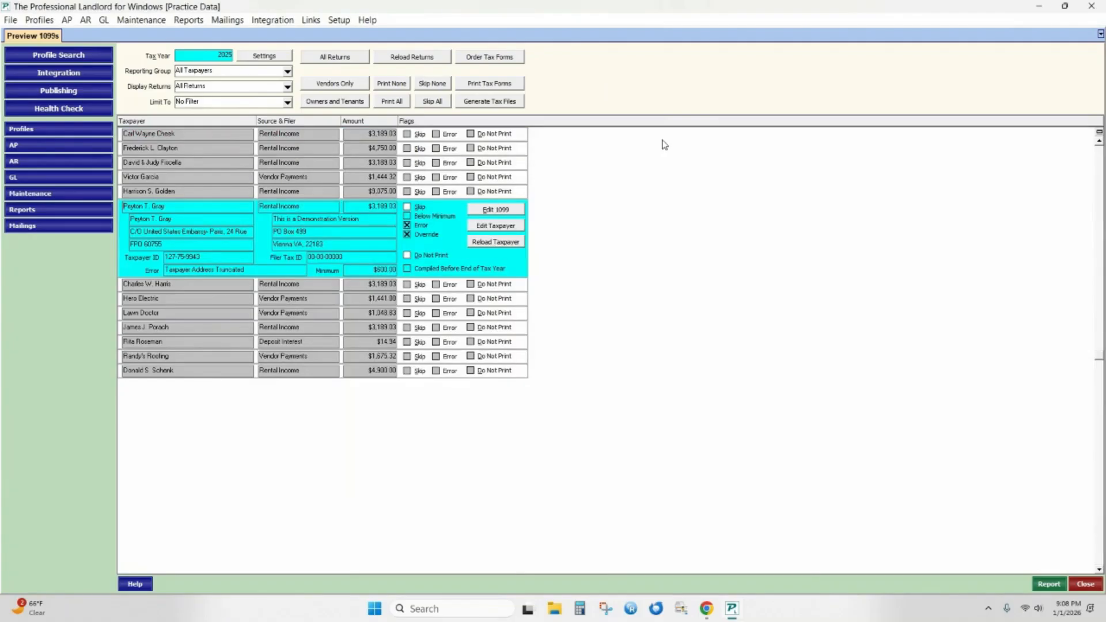
- Flag every return as Do Not Print and restore printing, and flag every return as Skip and clear those flags
click(390, 87)
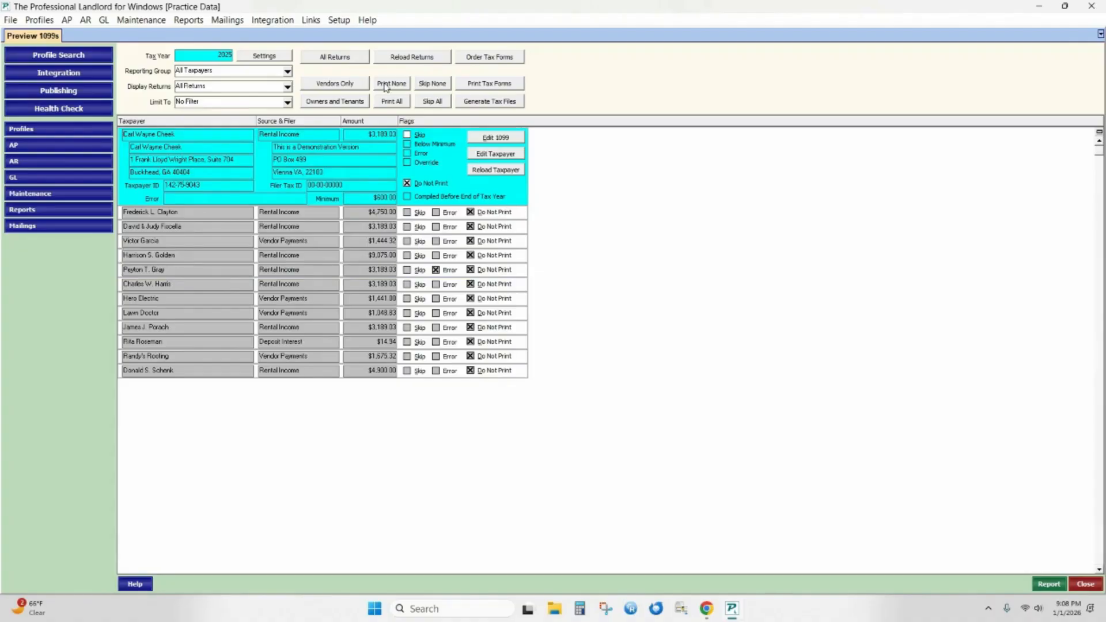
click(388, 102)
click(431, 102)
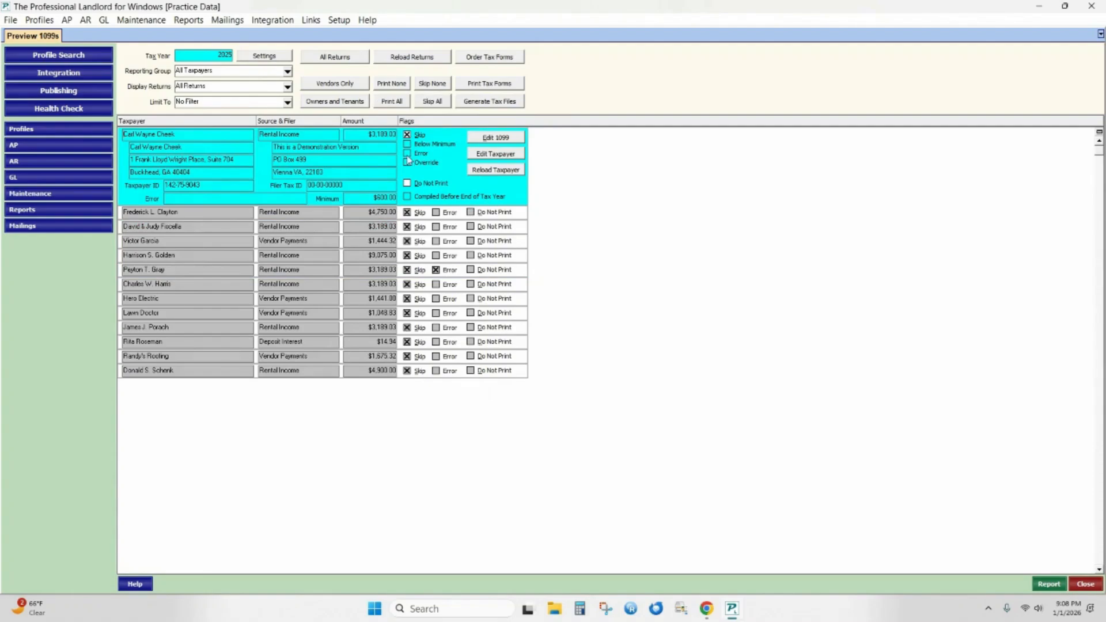
click(406, 372)
click(406, 371)
click(423, 86)
- Open the PROMAS Forms ordering website, look over its product categories, and return to the 1099 preview
click(502, 59)
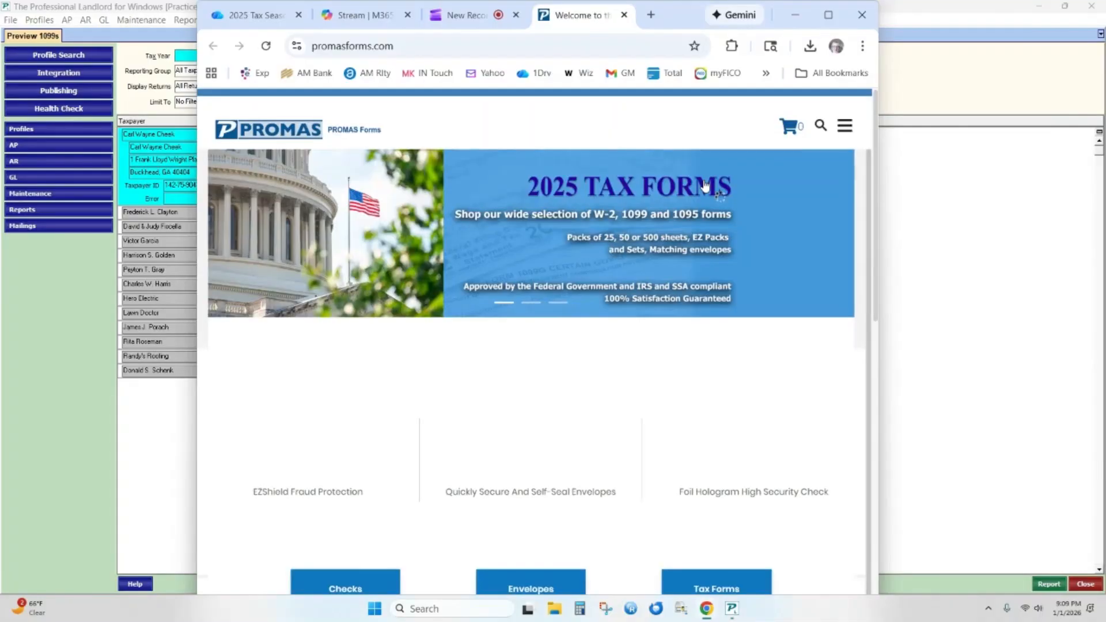
scroll(739, 399, down, 2)
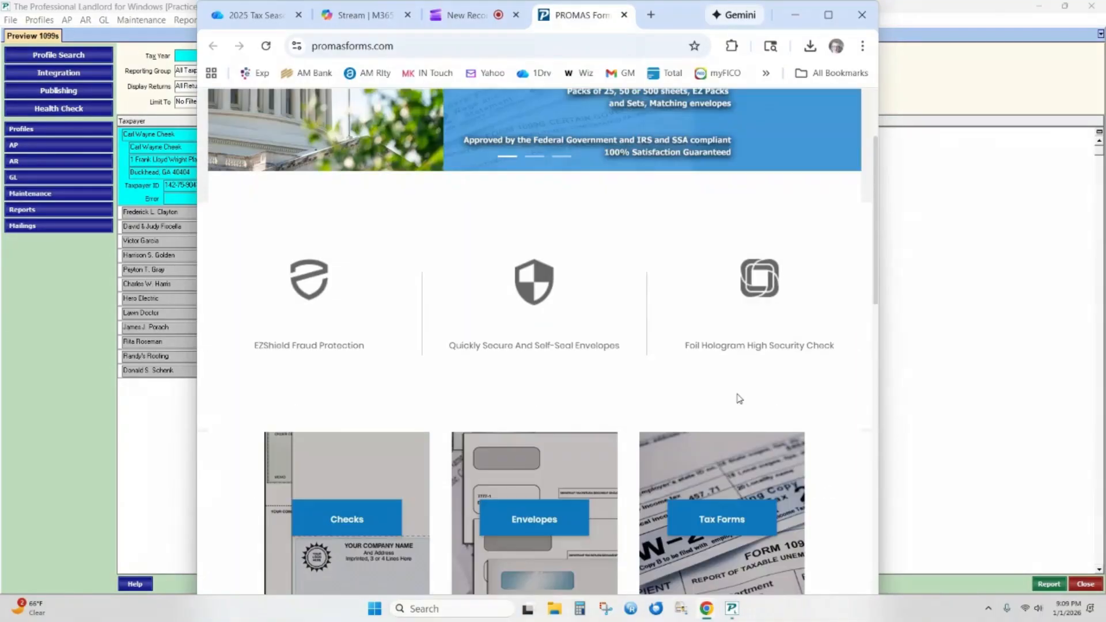
scroll(535, 459, down, 1)
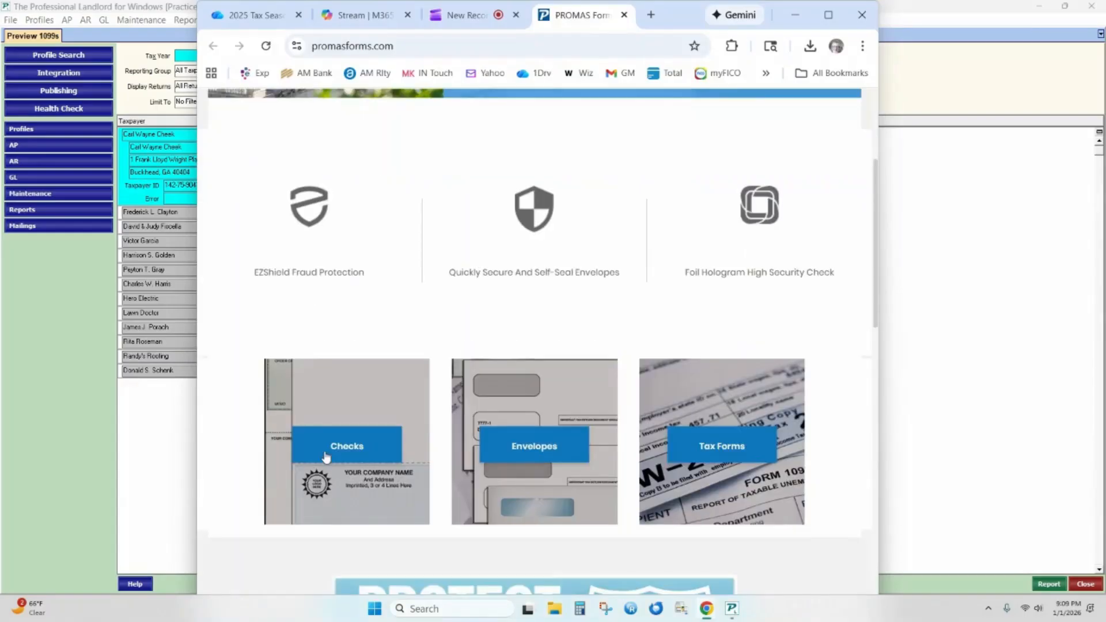
click(794, 15)
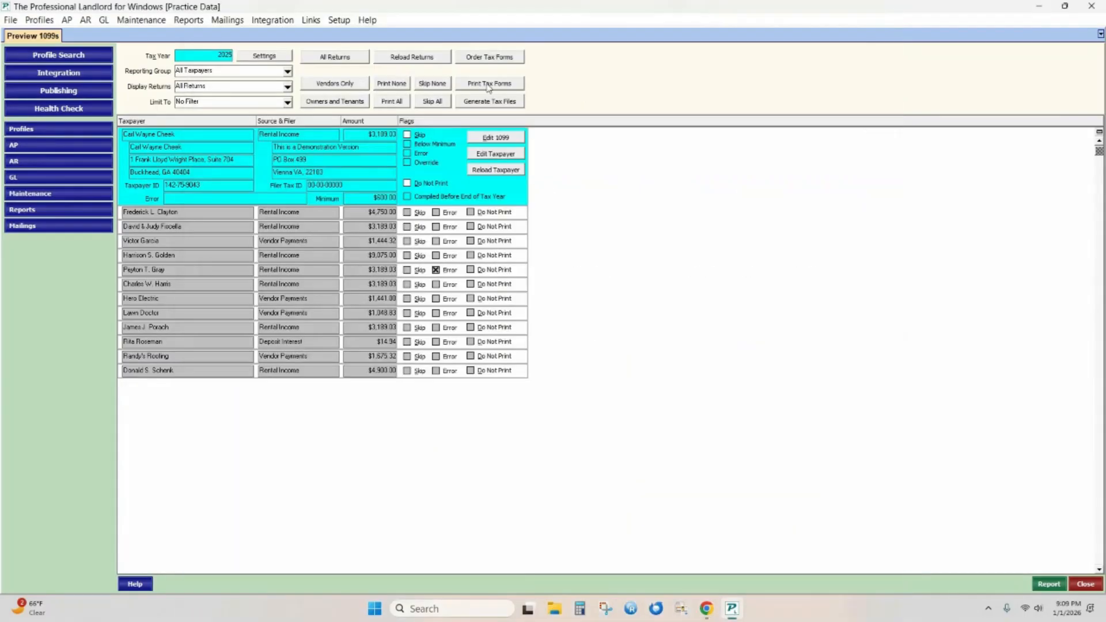
- Bring up the tax form printing options and open the ordering site for 1099 forms from there
click(487, 84)
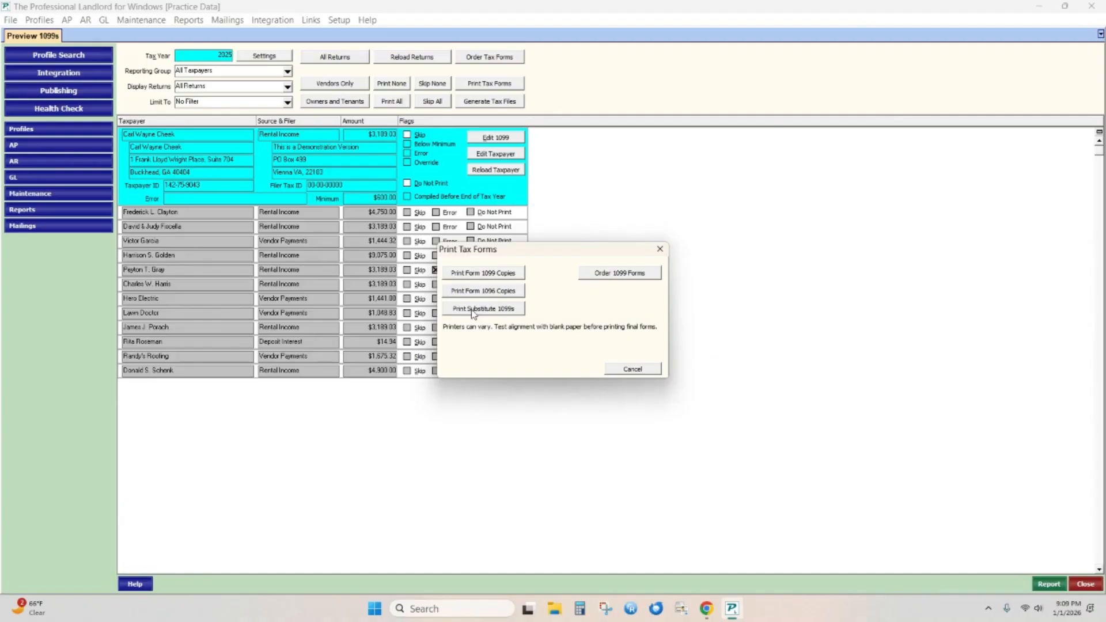
click(627, 276)
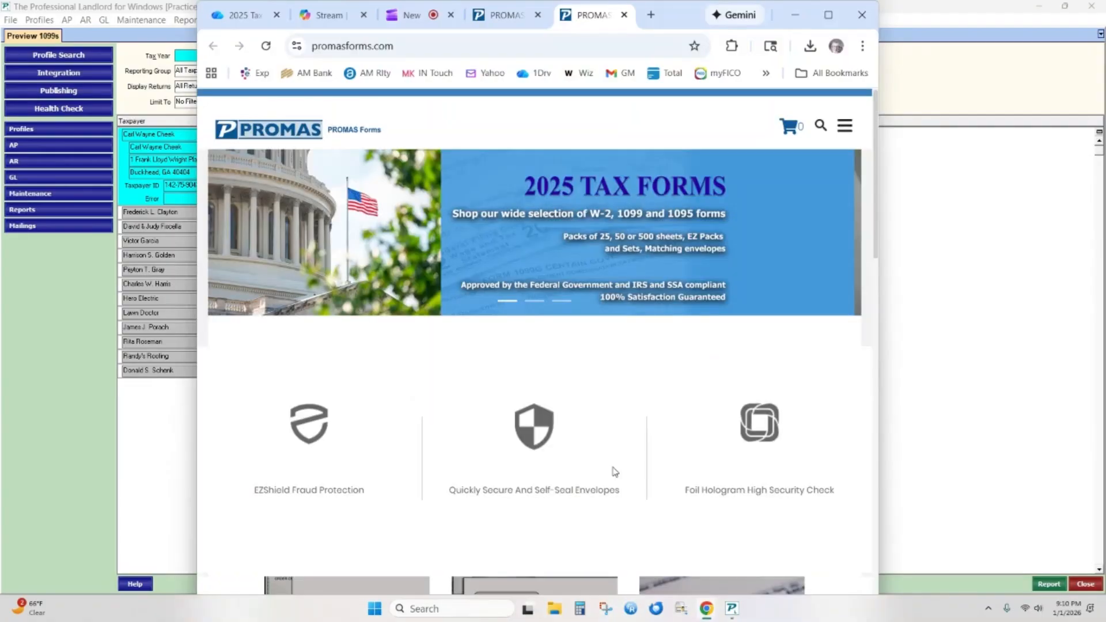
- Return to the 1099 preview from the ordering site, look over the options for generating tax files, and dismiss them
click(795, 14)
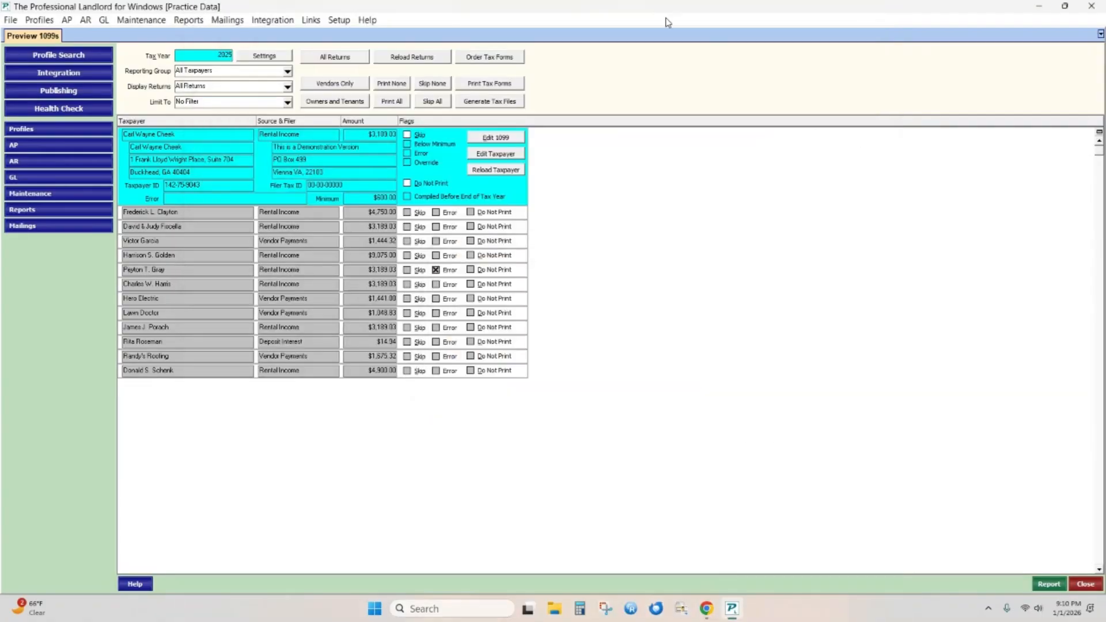
click(486, 102)
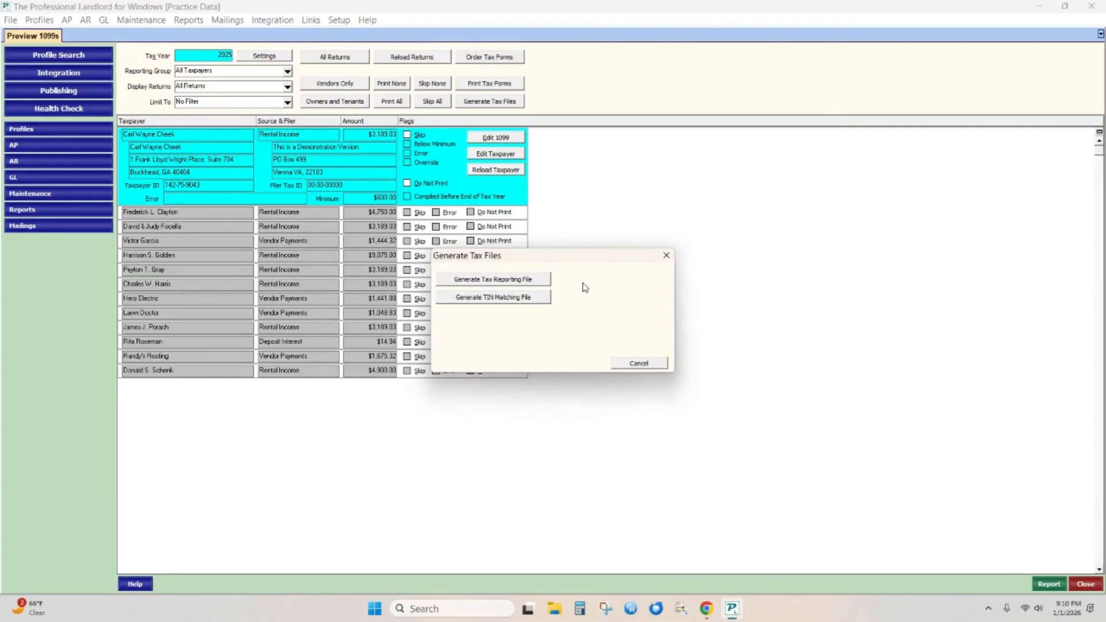
click(654, 362)
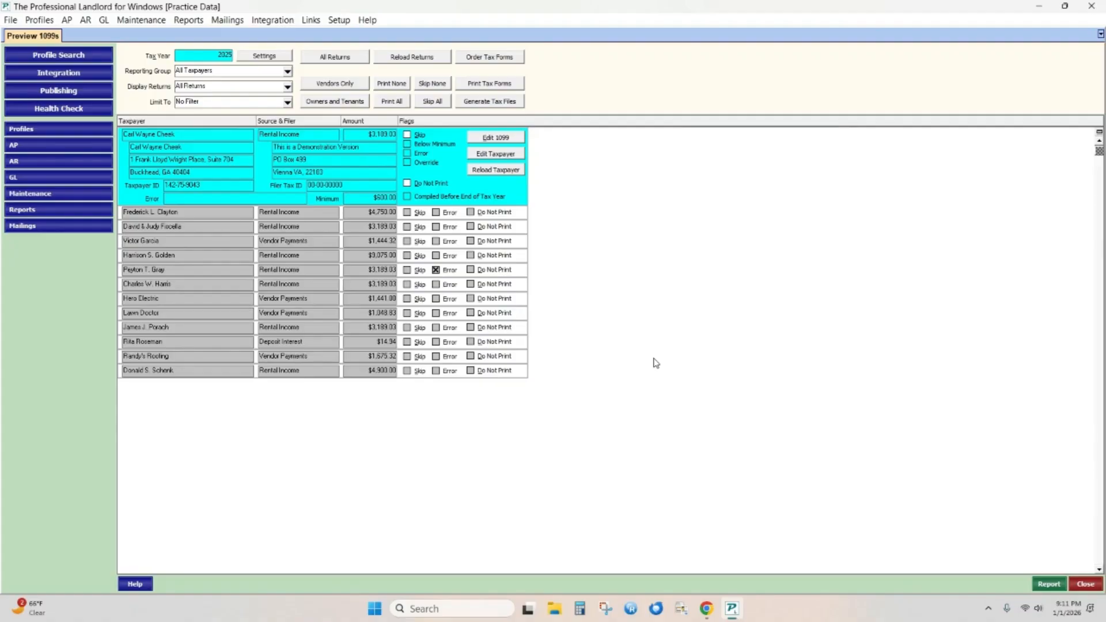
- Bring up the Adjust Vendor Payments form, review its fields for increasing or decreasing payments, and leave without posting
click(67, 20)
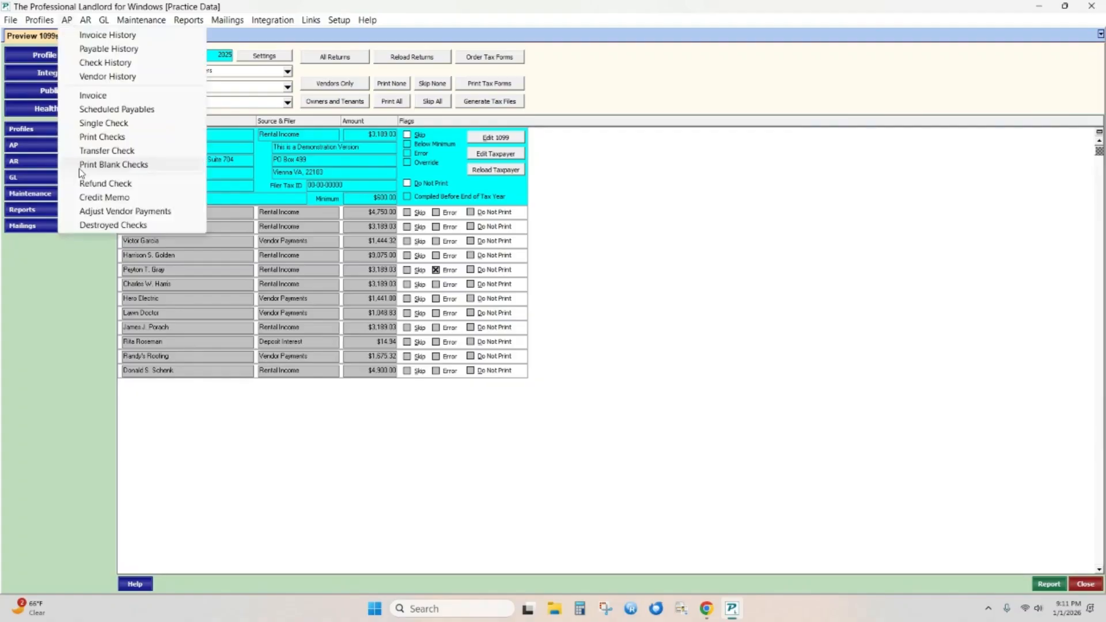
click(118, 213)
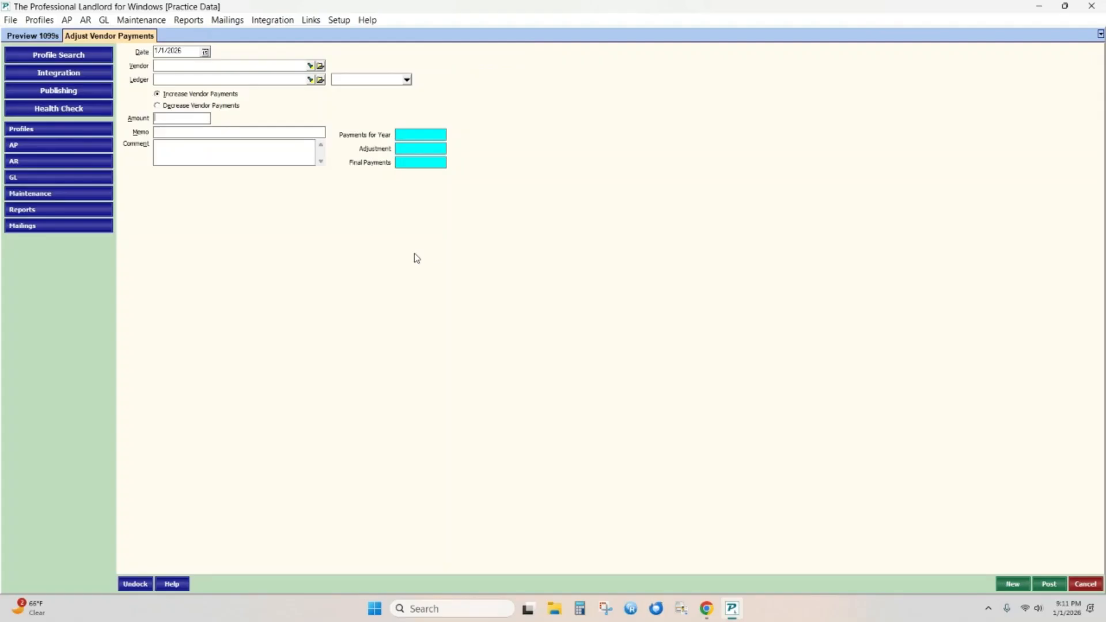
click(1085, 584)
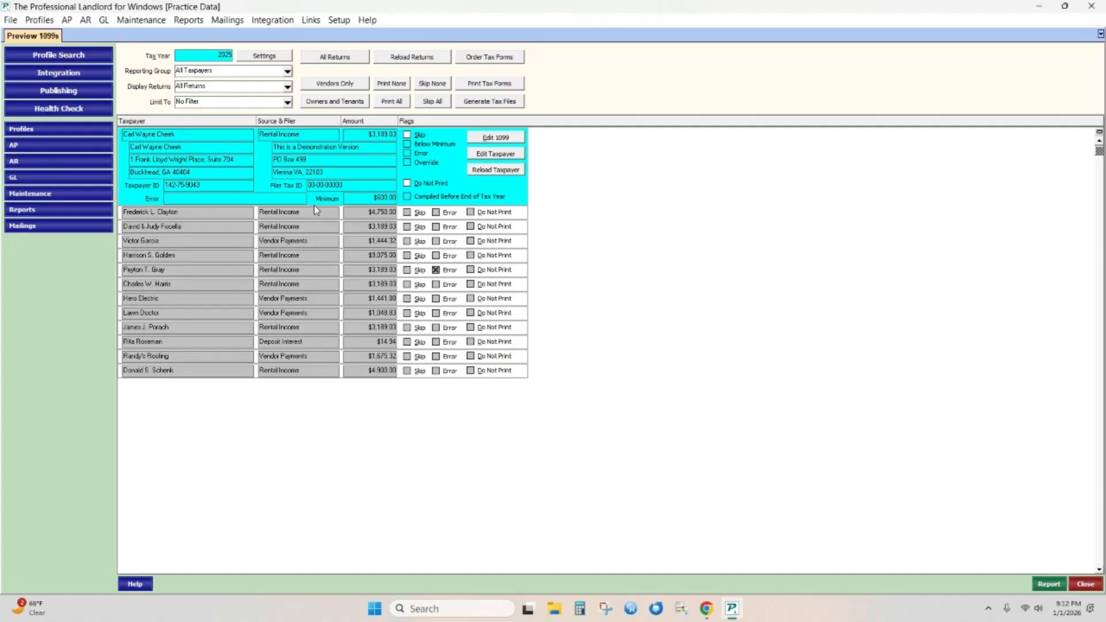
- Open the Miscellaneous Reports list to look through the available reports
click(194, 20)
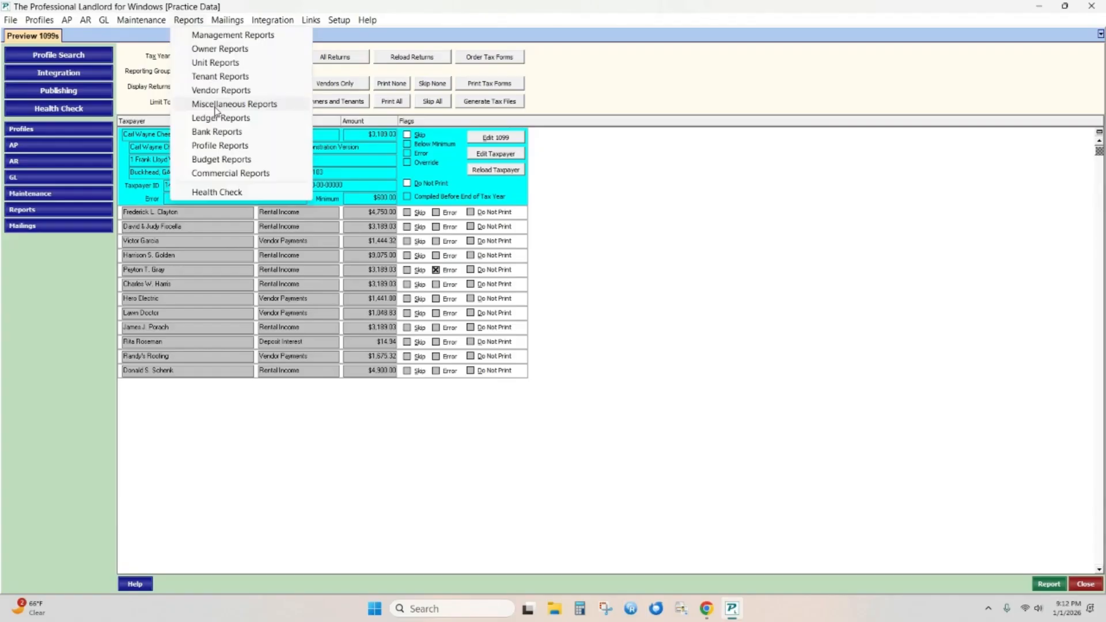
click(216, 106)
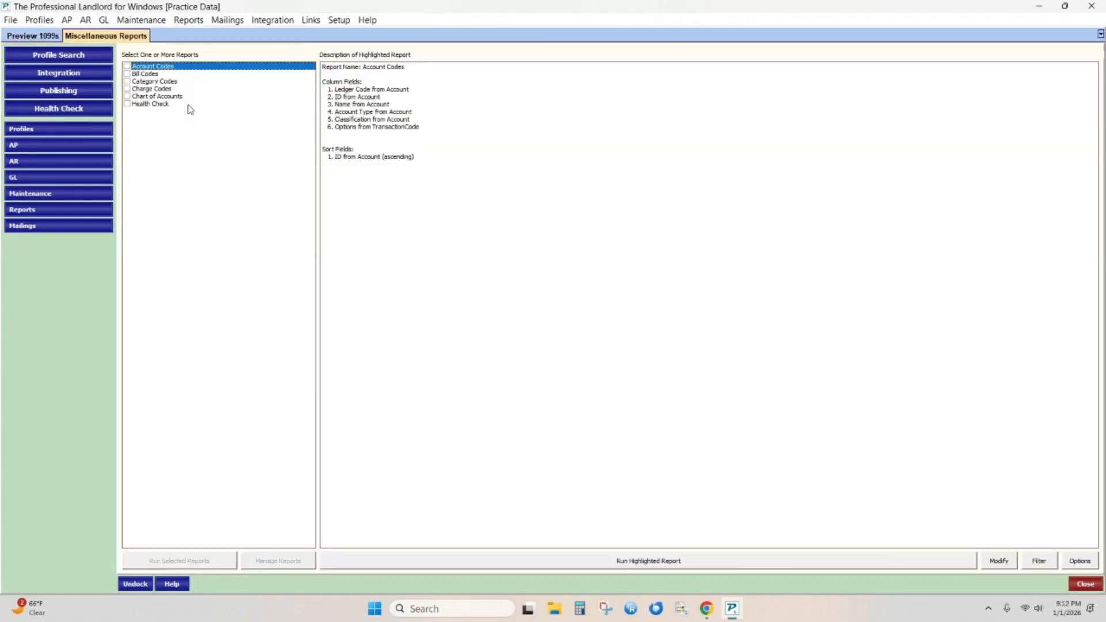